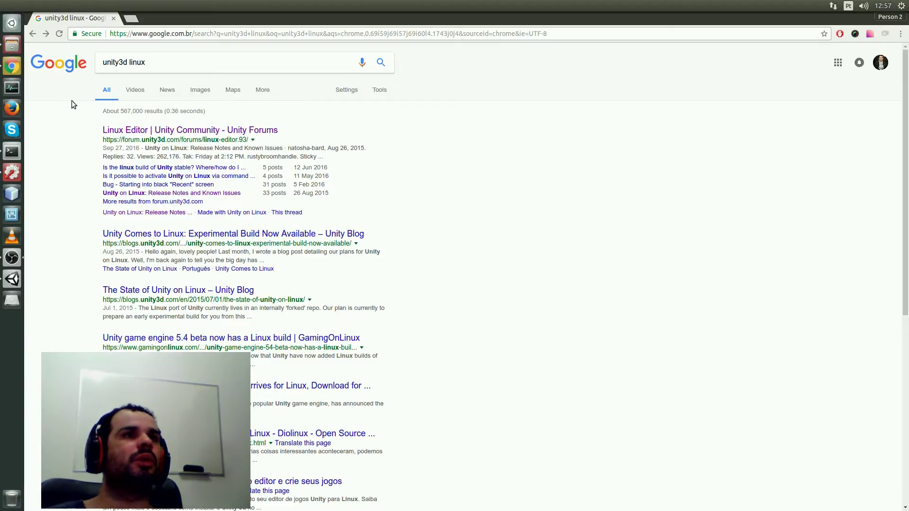
click(155, 63)
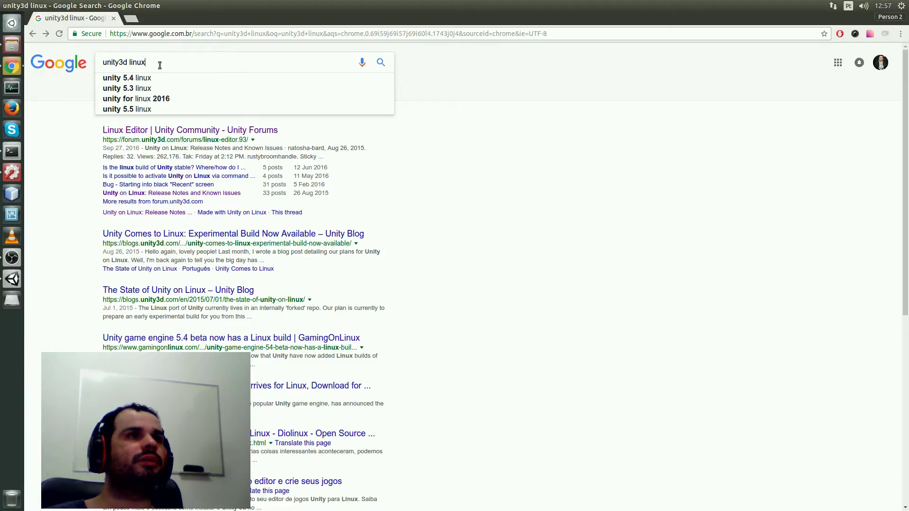
drag(160, 63, 86, 64)
key(End)
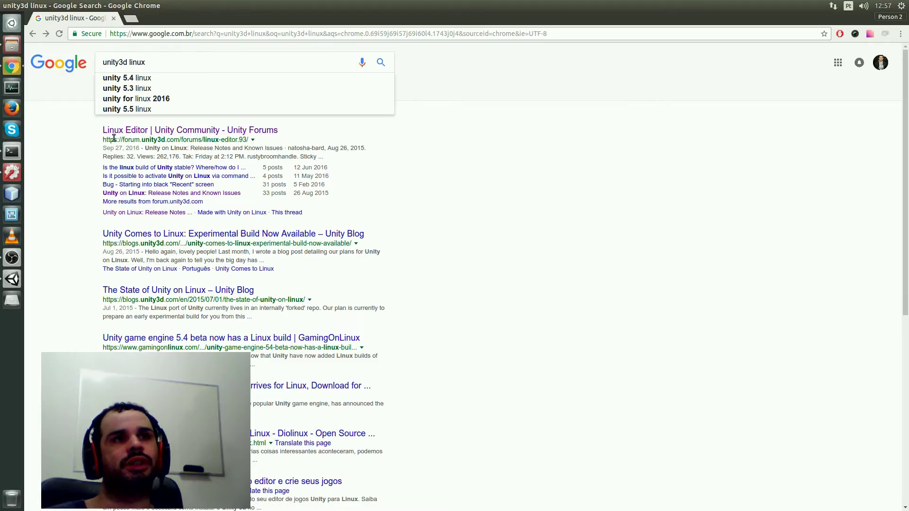
drag(203, 139, 110, 140)
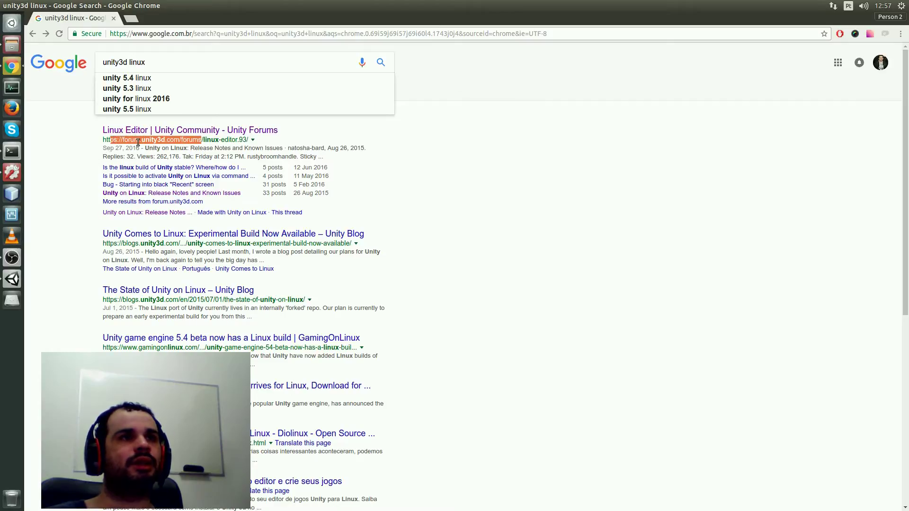
click(87, 145)
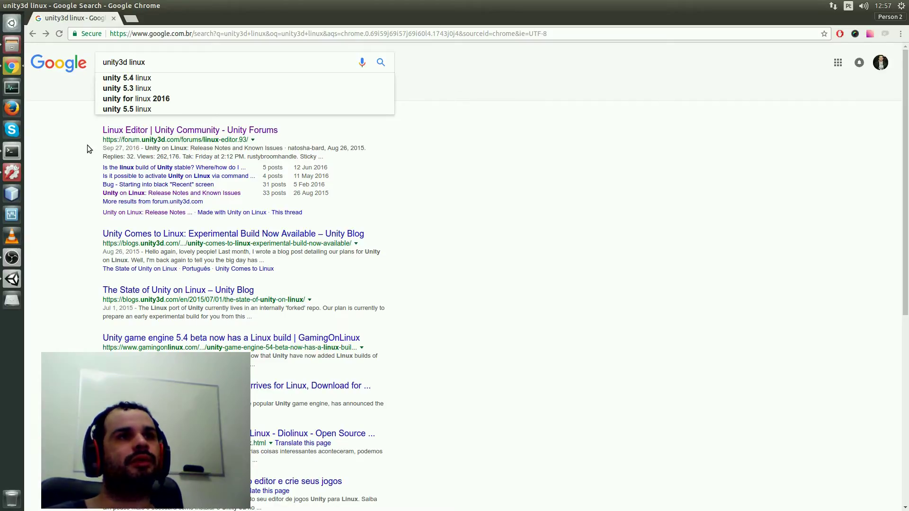
Open the Linux Editor forum's "Unity on Linux: Release Notes and Known Issues" thread and follow its latest build's download link.
click(154, 132)
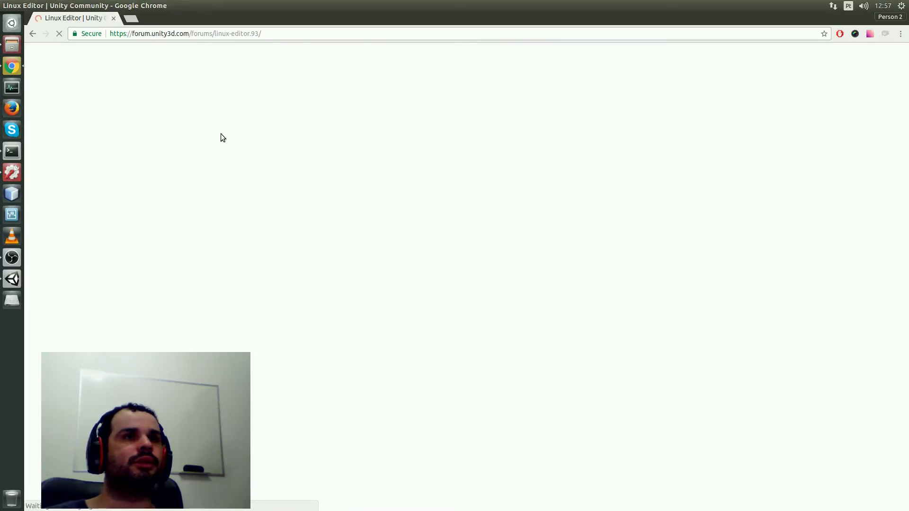
scroll(270, 208, down, 3)
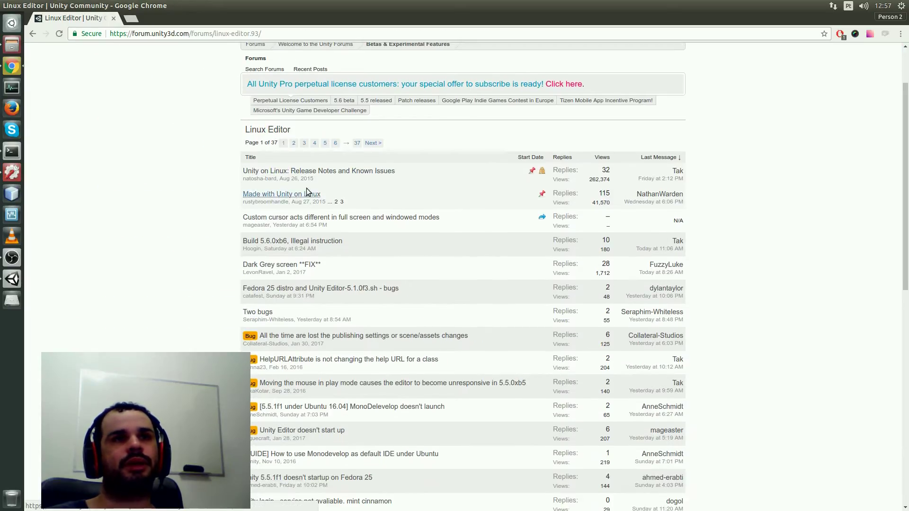
click(305, 172)
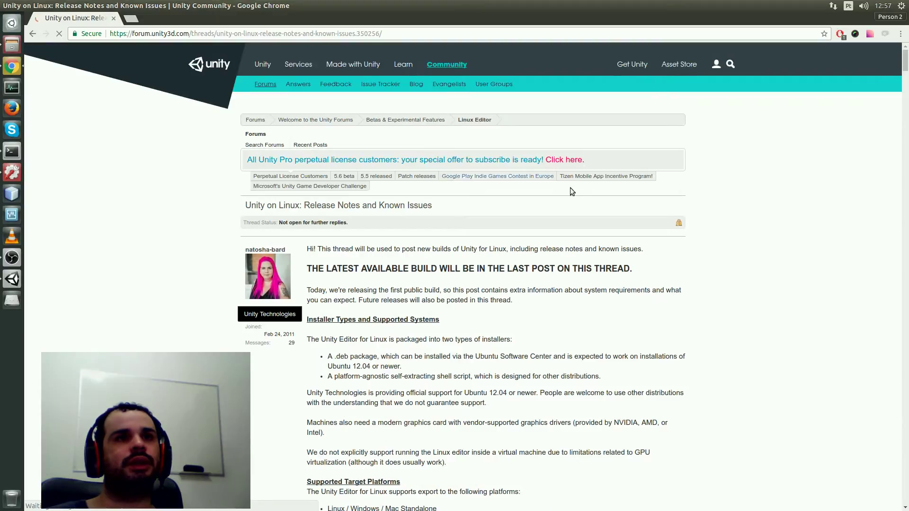
drag(905, 61, 905, 496)
click(455, 232)
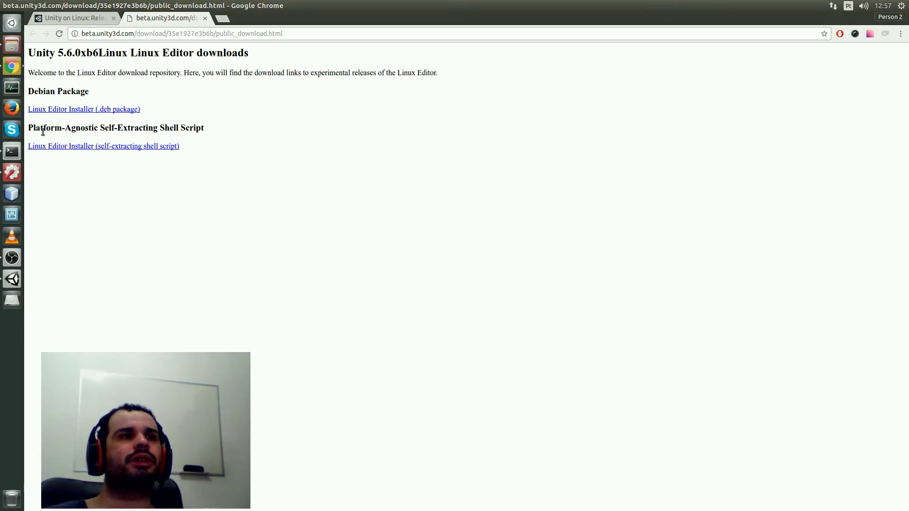
Switch to the terminal and review the commands sudo dpkg -i unity-editor_amd64-5.6.0xb6Linux.deb and sudo apt-get -f install without running them.
click(12, 152)
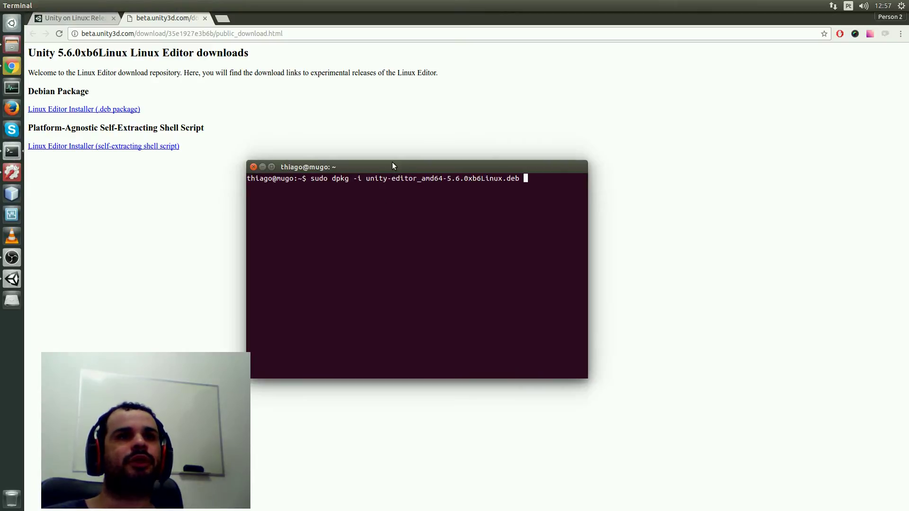
drag(404, 165, 332, 225)
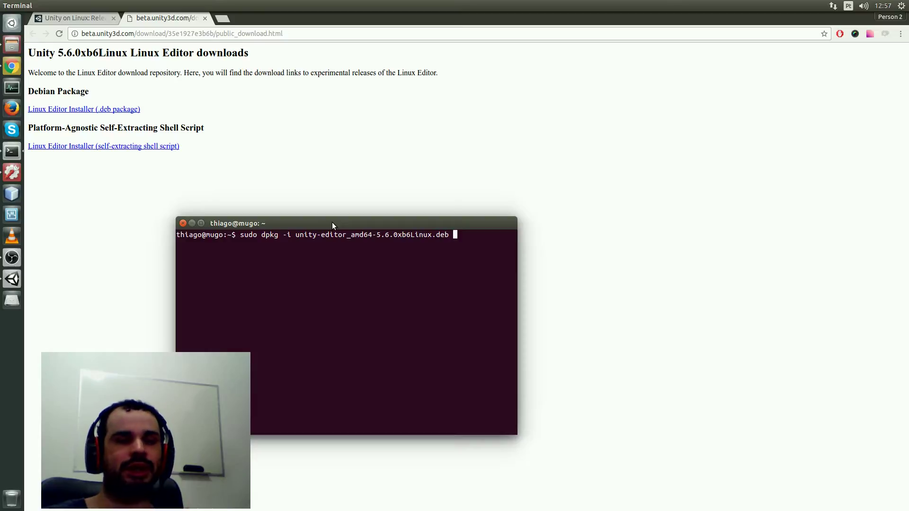
key(Up)
key(Up)
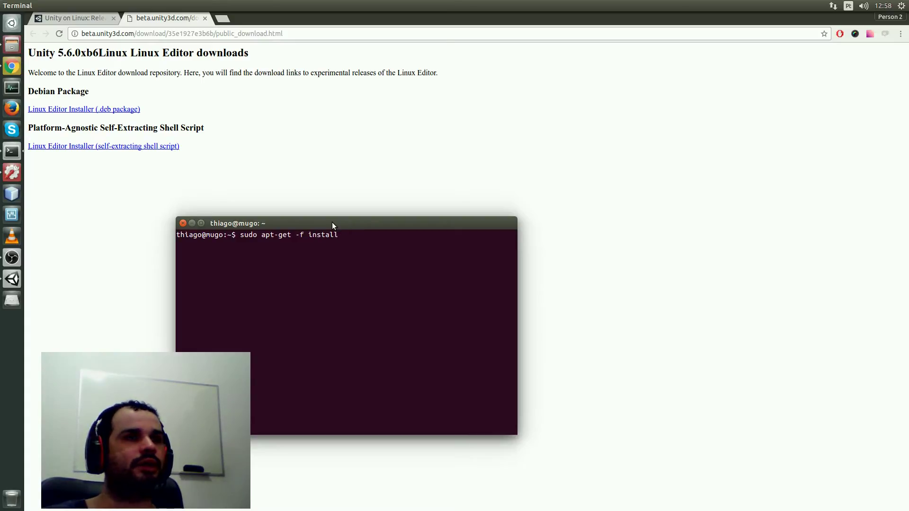
key(Down)
key(Down)
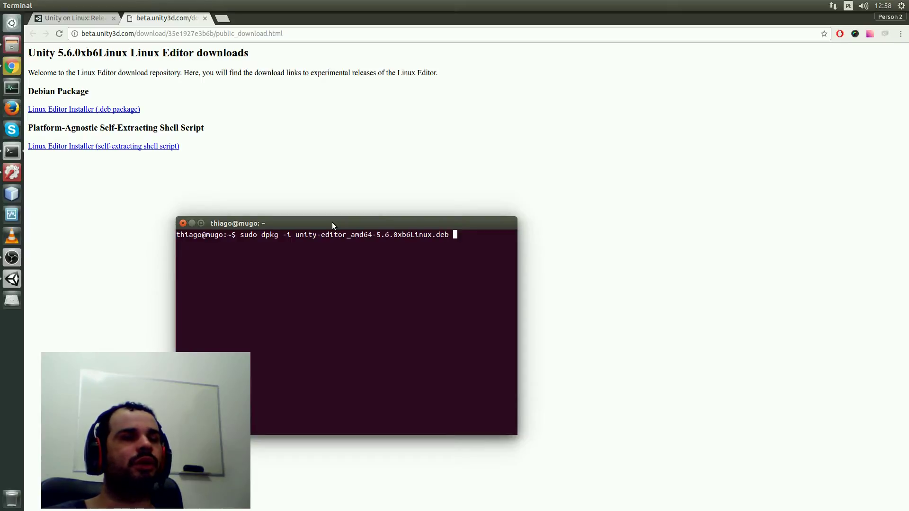
Switch to the Unity editor and view the Standard Assets package page in the Asset Store.
click(13, 280)
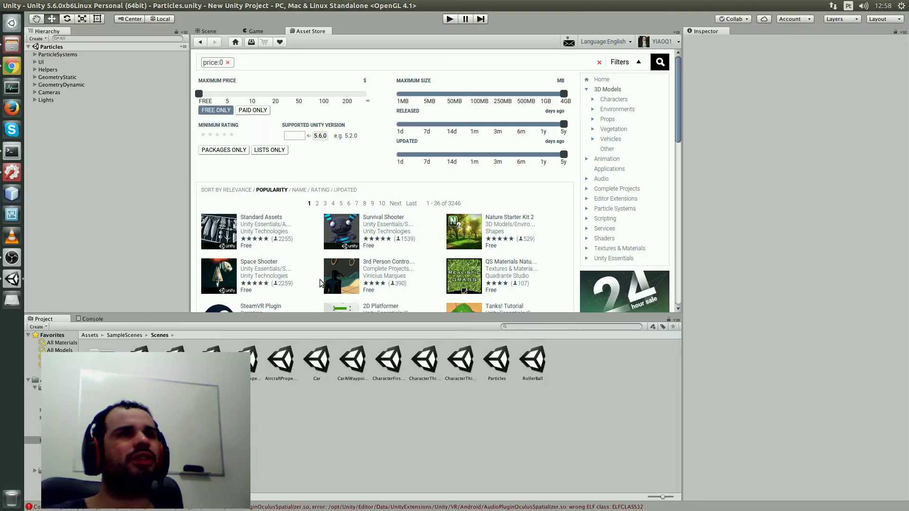
click(33, 6)
click(87, 191)
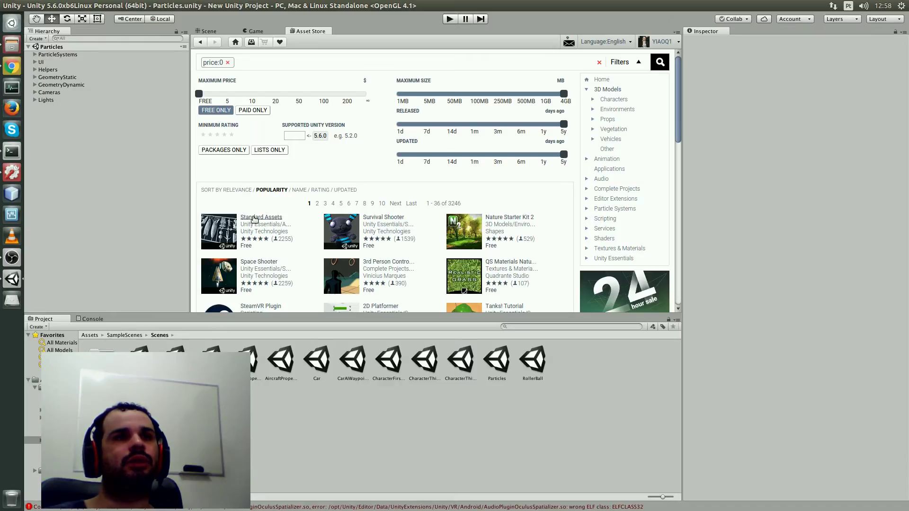
click(218, 225)
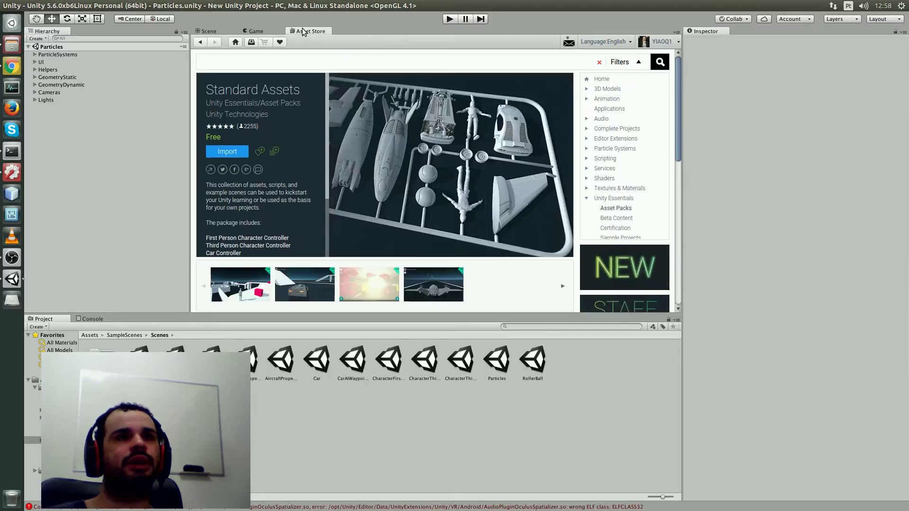
Play the Particles scene in the Game view and trigger several explosions around the blocks.
click(247, 31)
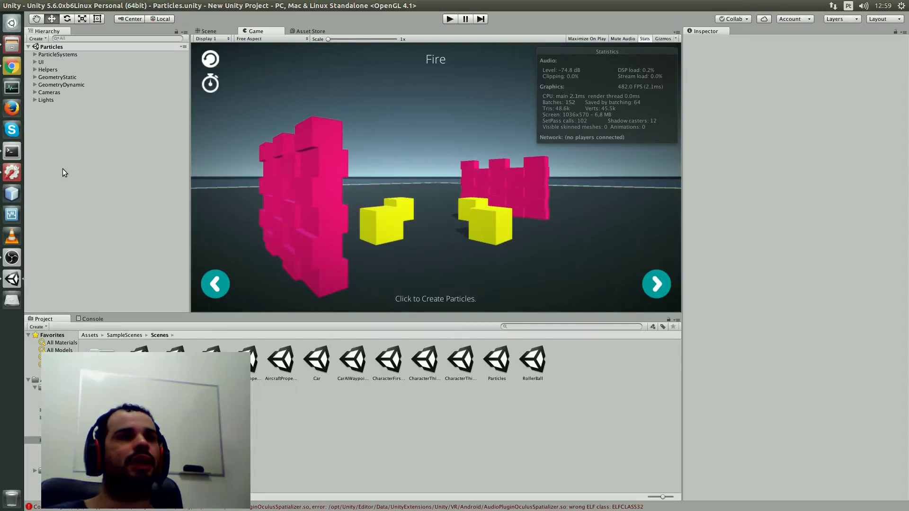
click(450, 19)
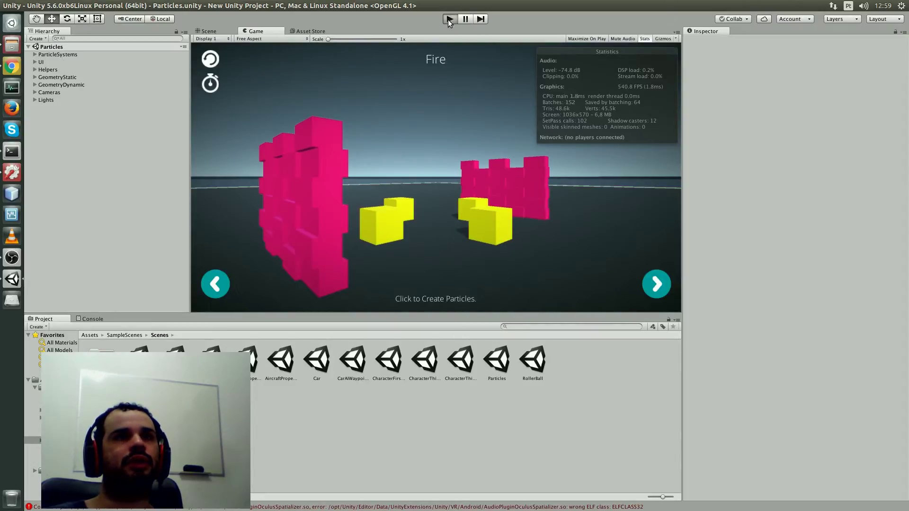
click(331, 210)
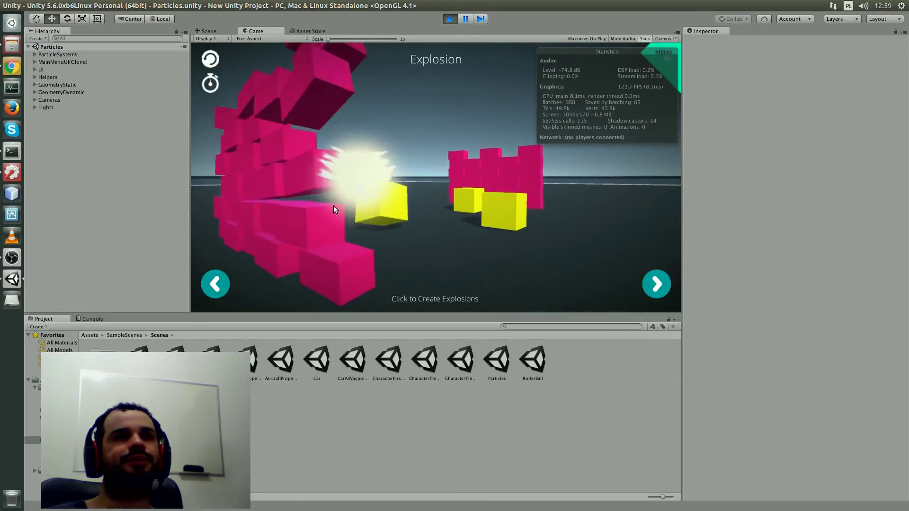
click(478, 180)
click(395, 199)
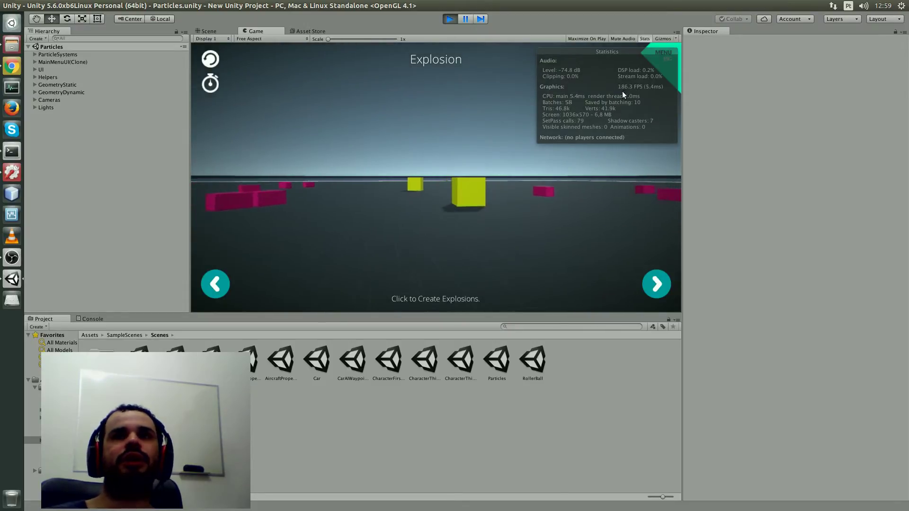
click(440, 194)
click(385, 228)
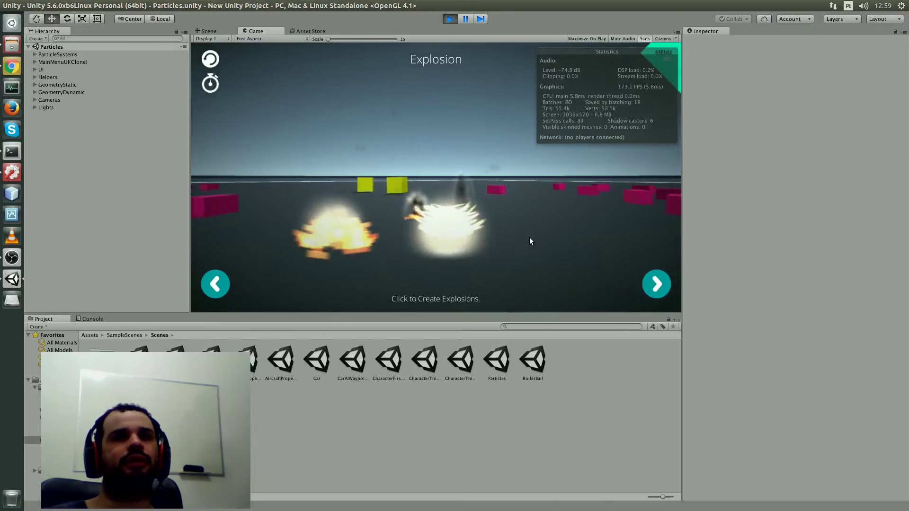
click(528, 223)
click(393, 221)
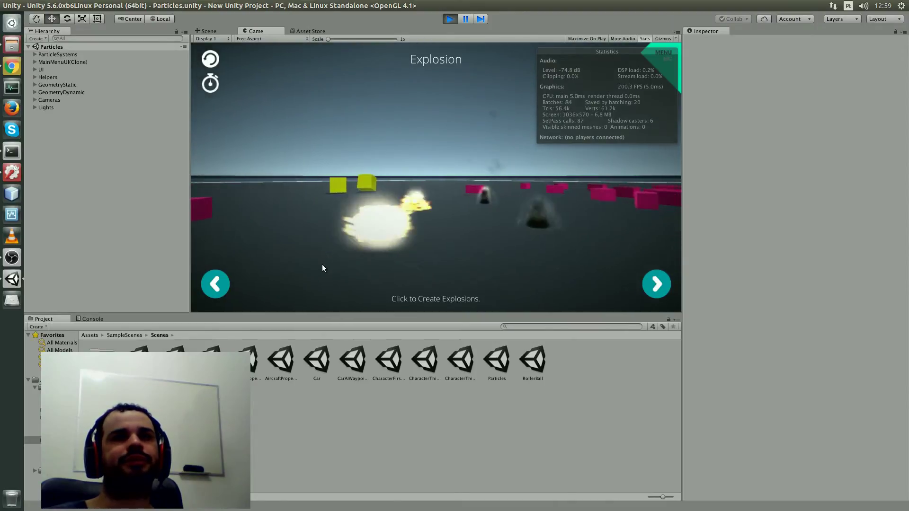
Cycle the running particle demo through Flare to Fireworks, and select the CharacterThirdPersonAI scene asset.
click(215, 283)
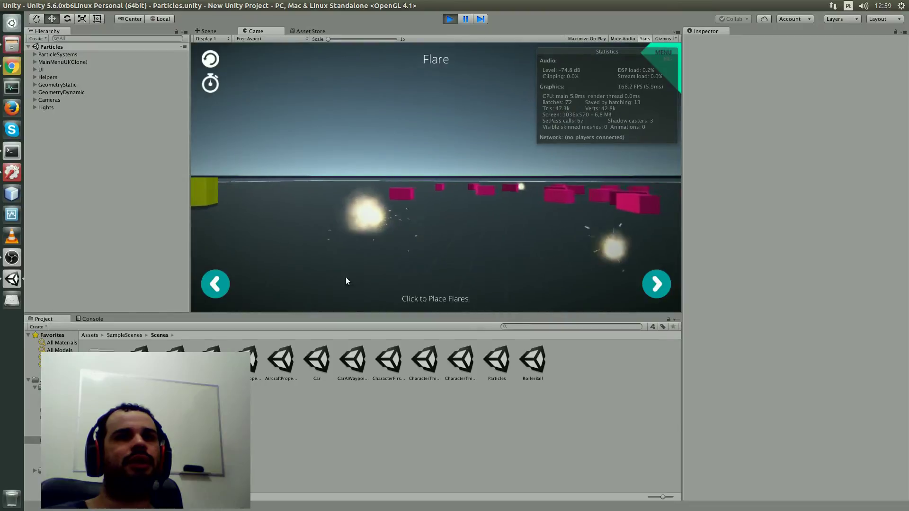
click(214, 284)
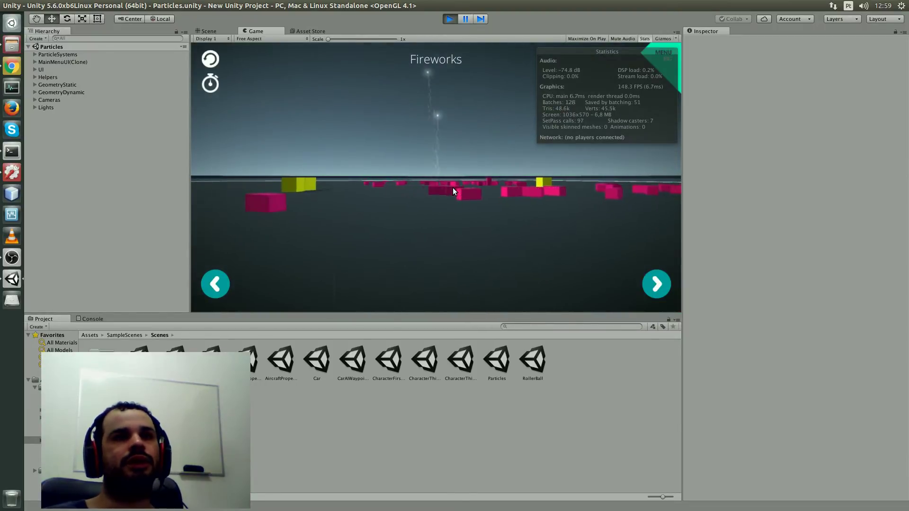
click(463, 363)
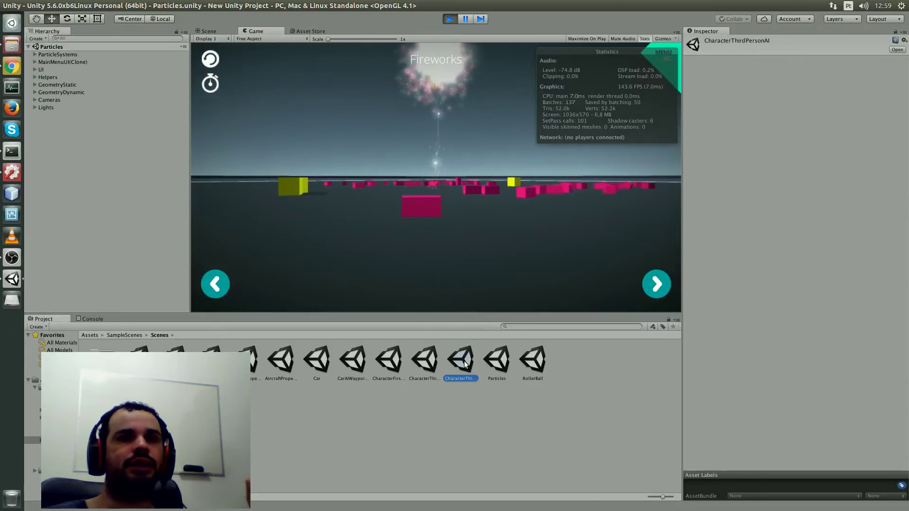
click(413, 198)
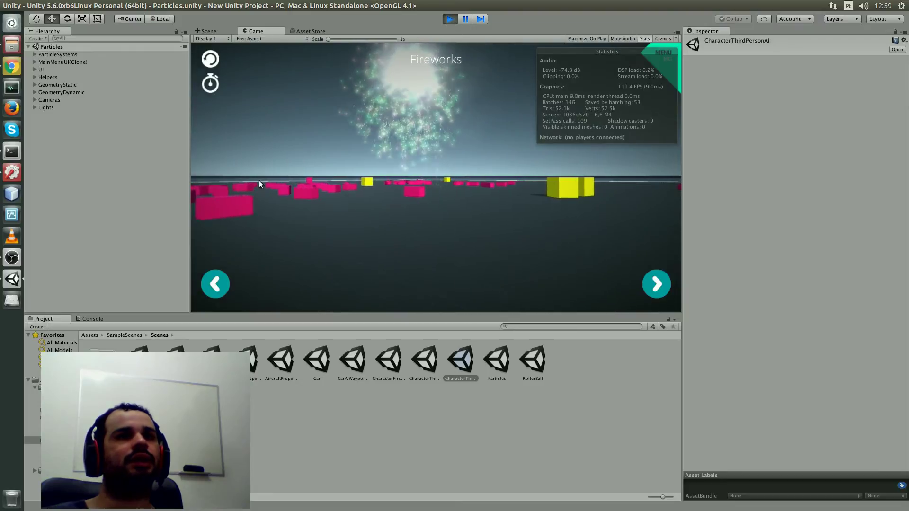
Narrow the Hierarchy, widen the Inspector and place the Game view after the Asset Store, stopping the running scene.
mouse_move(189, 158)
mouse_down()
mouse_move(229, 158)
mouse_move(183, 158)
mouse_up()
drag(682, 166, 611, 166)
drag(232, 32, 279, 32)
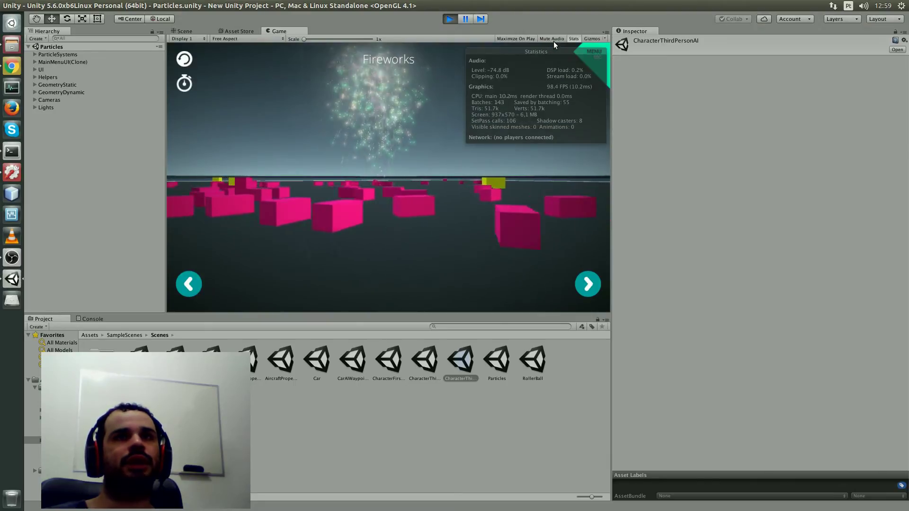
key(ctrl+p)
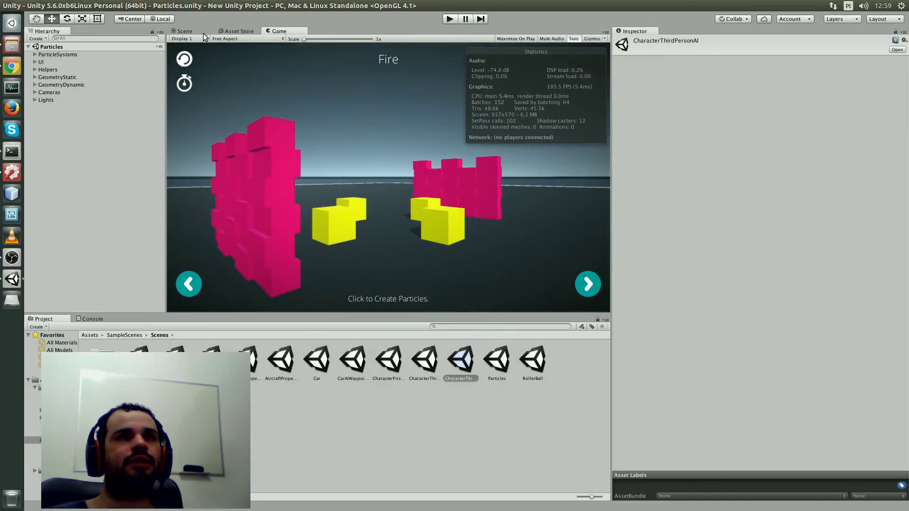
Undock the Inspector as a floating window over the Game view and show the GeometryDynamic and UI objects in it.
drag(634, 32, 420, 182)
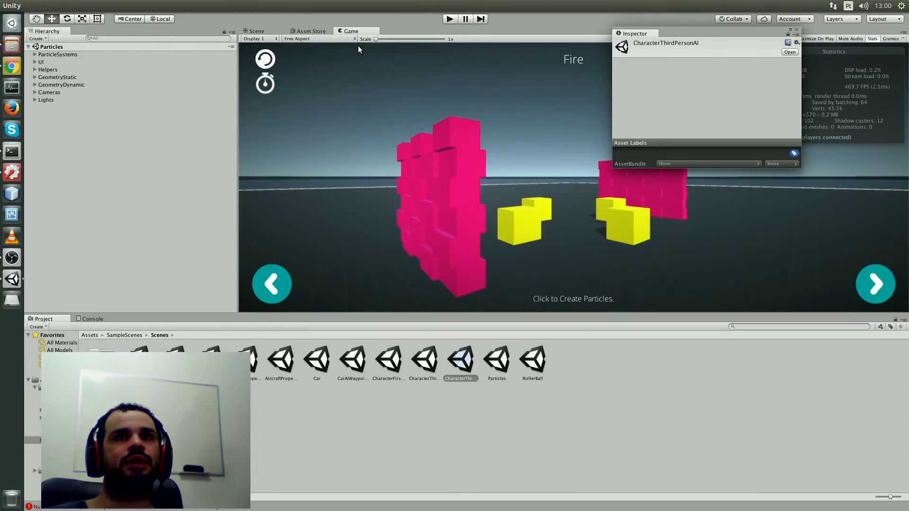
click(668, 45)
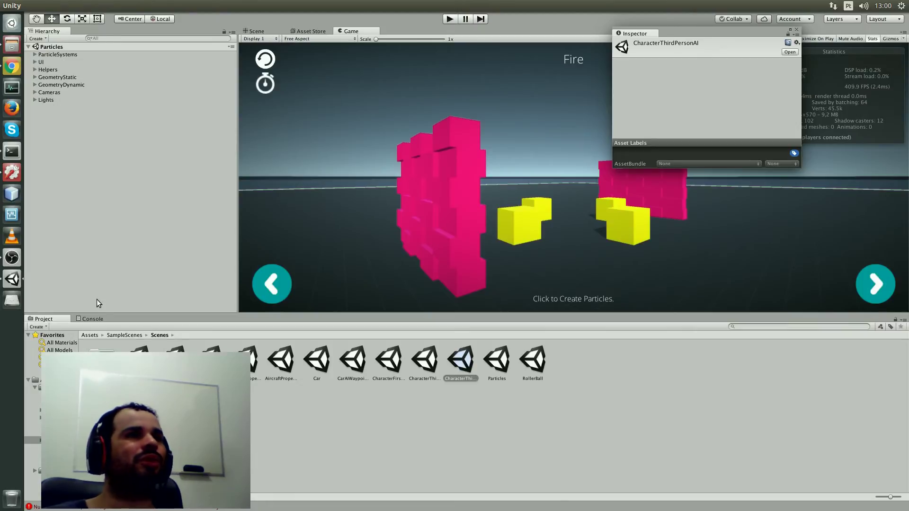
click(62, 85)
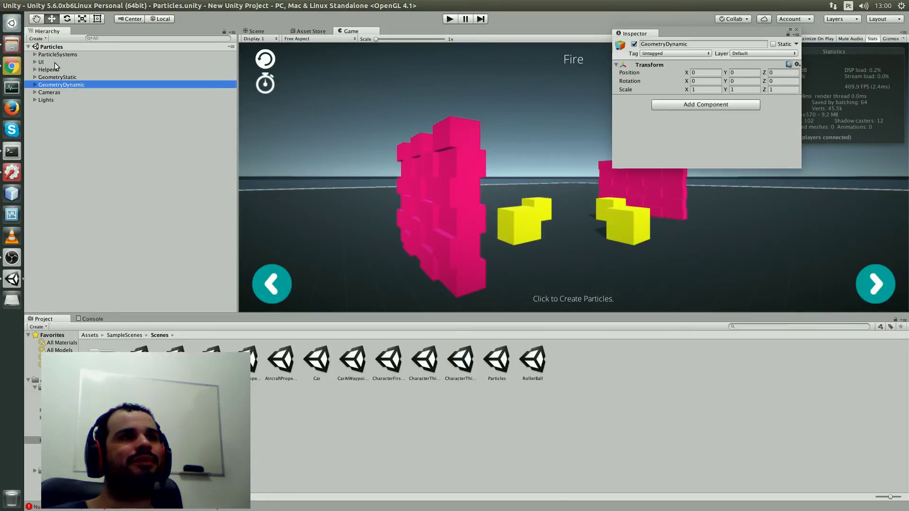
click(42, 62)
Build and run the Particles scene as a Linux x86_64 standalone, overwriting test.x86_64 in the New Unity Project folder.
click(40, 6)
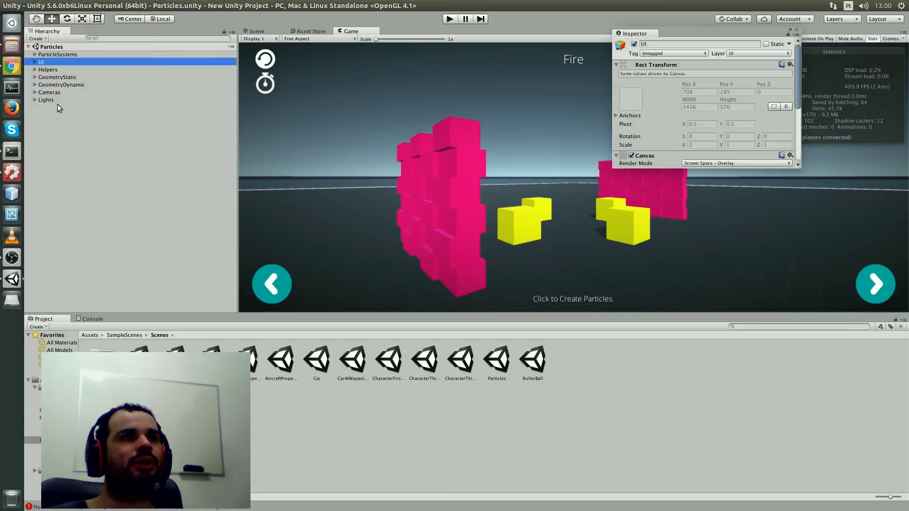
key(ctrl+shift+b)
click(249, 106)
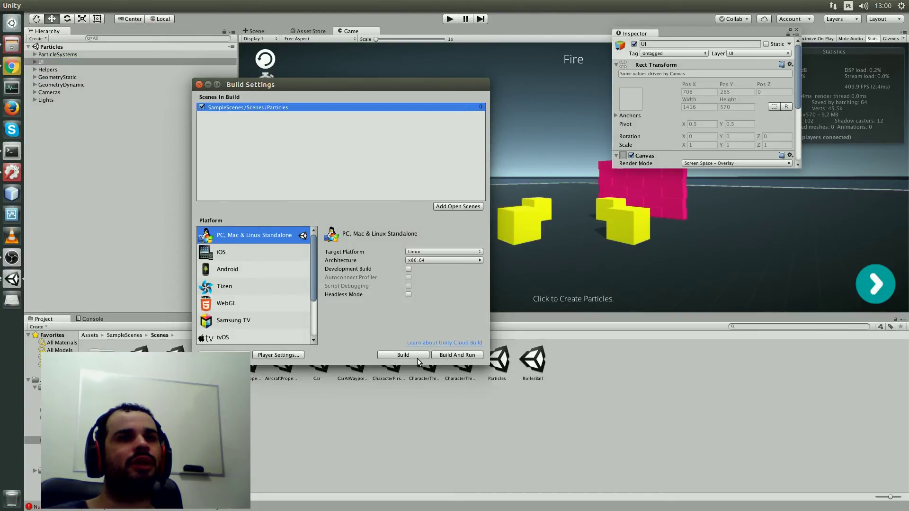
click(452, 355)
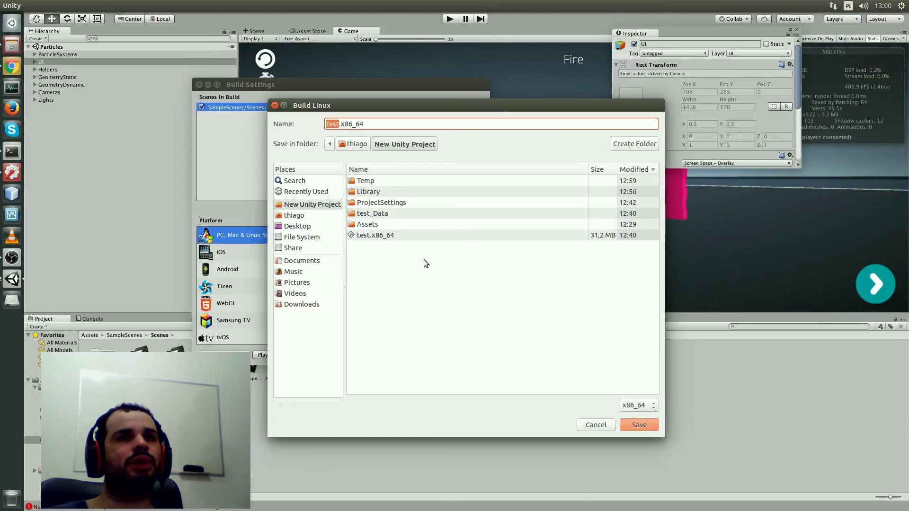
click(378, 235)
click(639, 425)
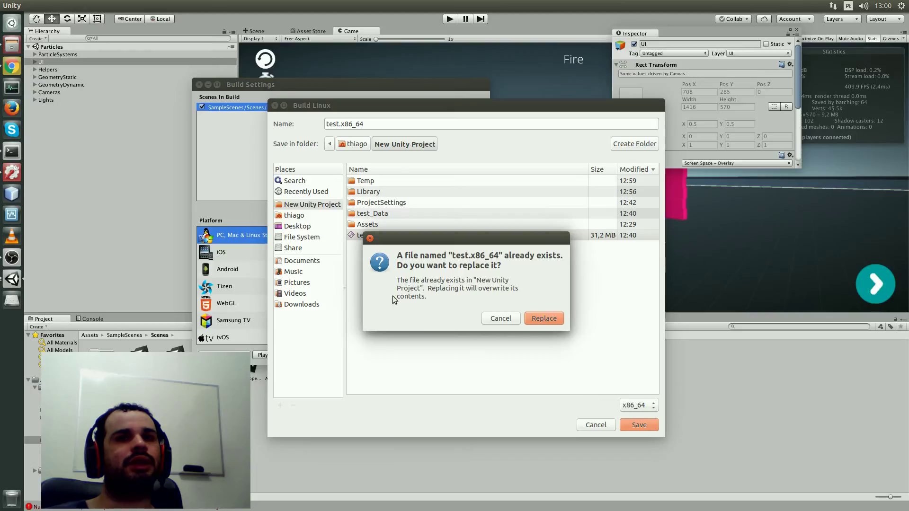
click(540, 315)
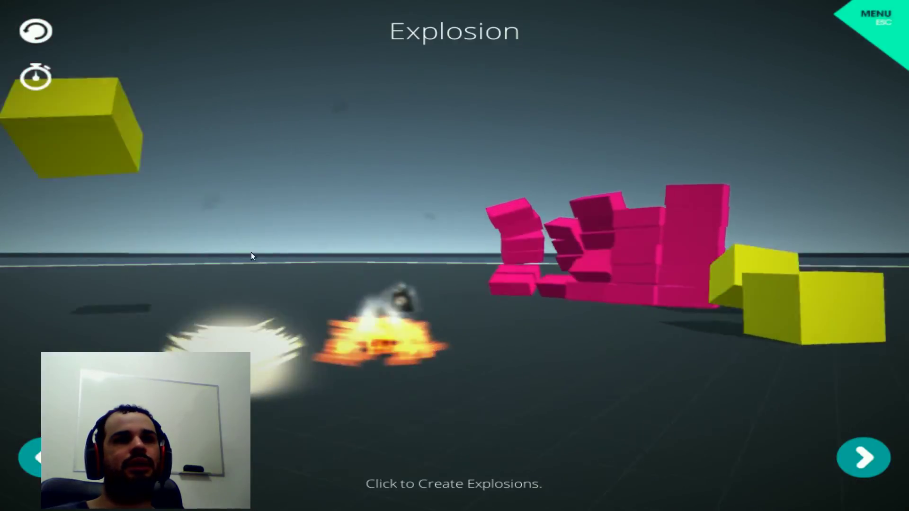
Test the standalone build by setting off several explosions among the blocks, and close the game and the Build Settings window.
click(597, 305)
click(551, 320)
click(307, 322)
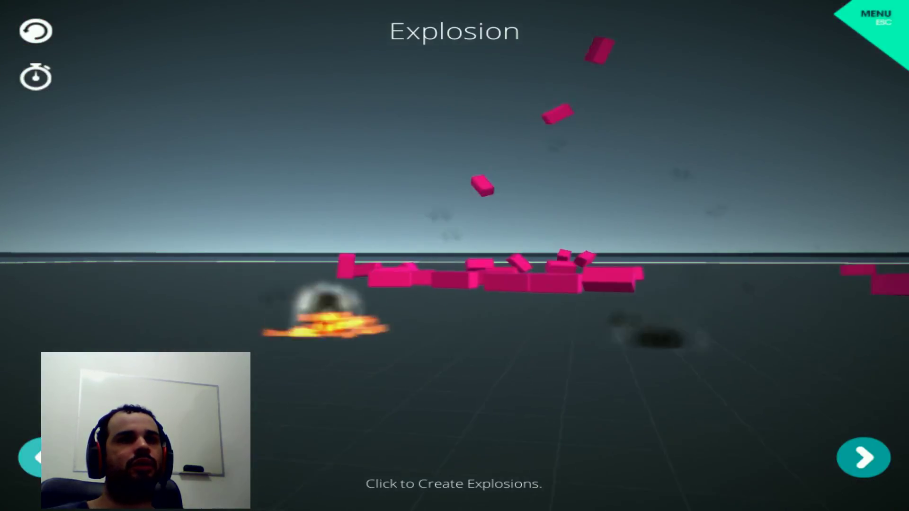
key(Right)
click(542, 393)
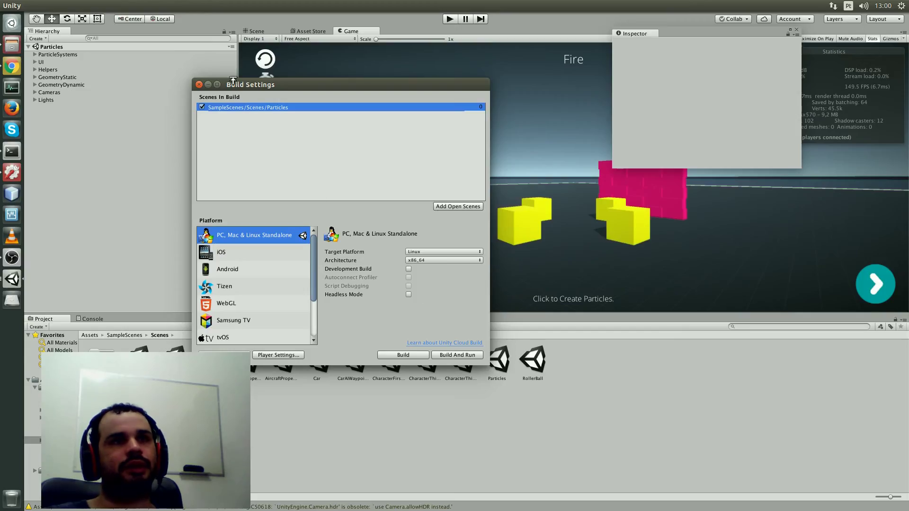
click(199, 85)
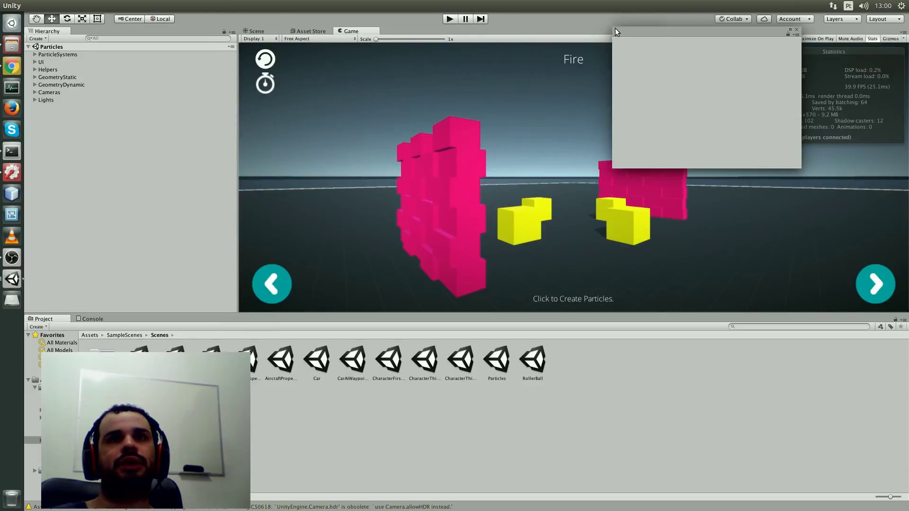
Dock the floating Inspector beside the Game view and resize the Hierarchy, leaving it slightly narrower.
drag(615, 31, 711, 137)
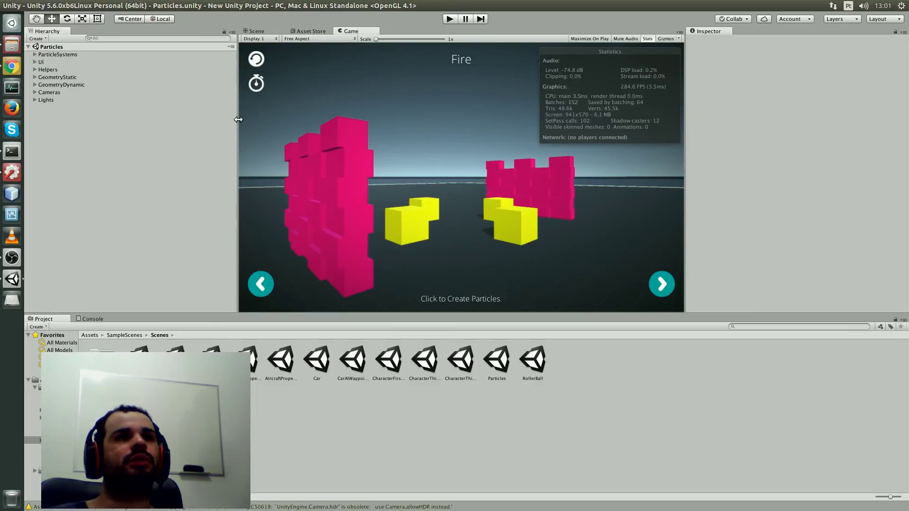
drag(238, 120, 292, 130)
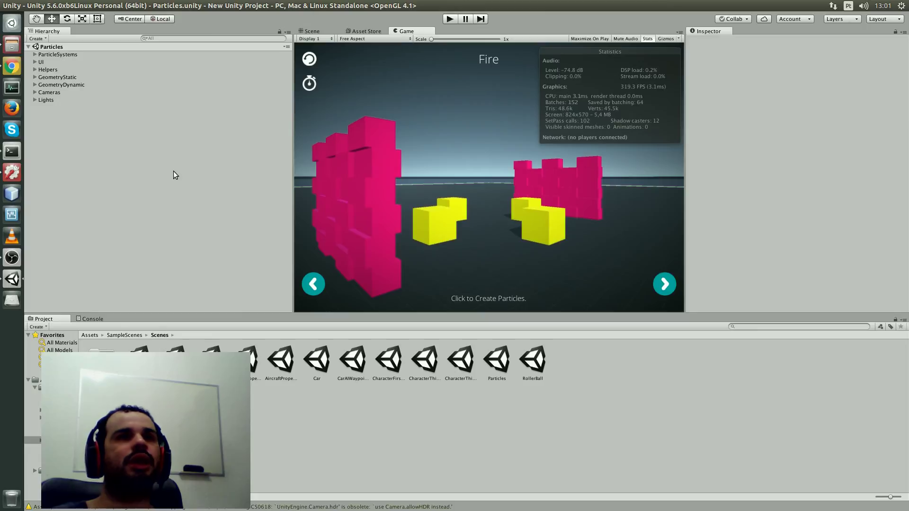
drag(292, 114, 229, 114)
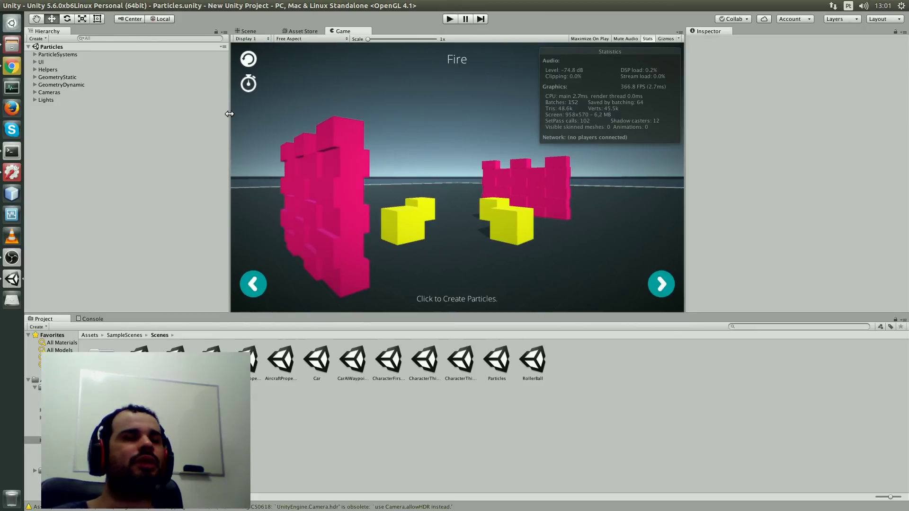